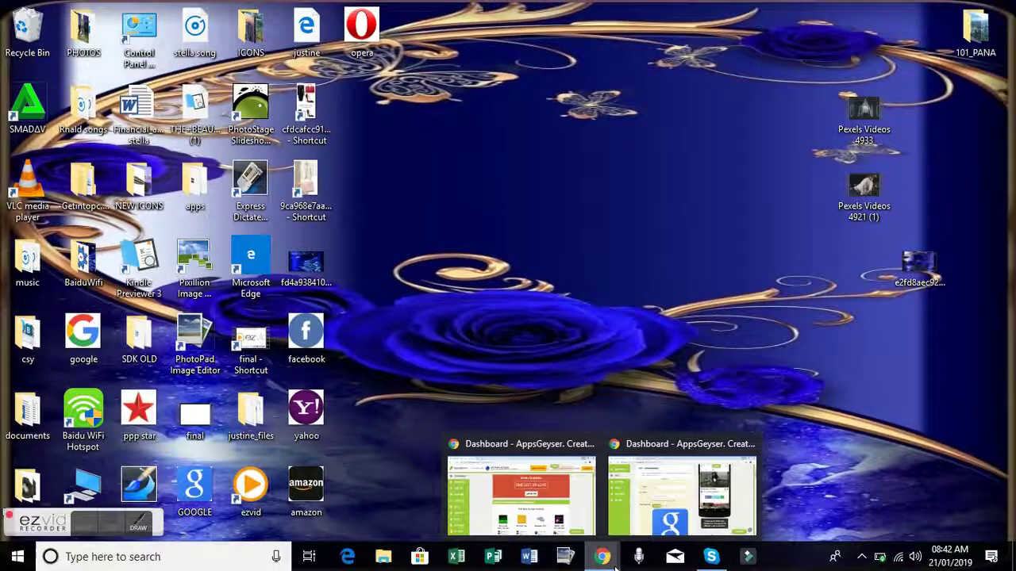
# Restore the AppsGeyser edit page for Continental Browser and scroll back to its top.
pyautogui.click(676, 513)
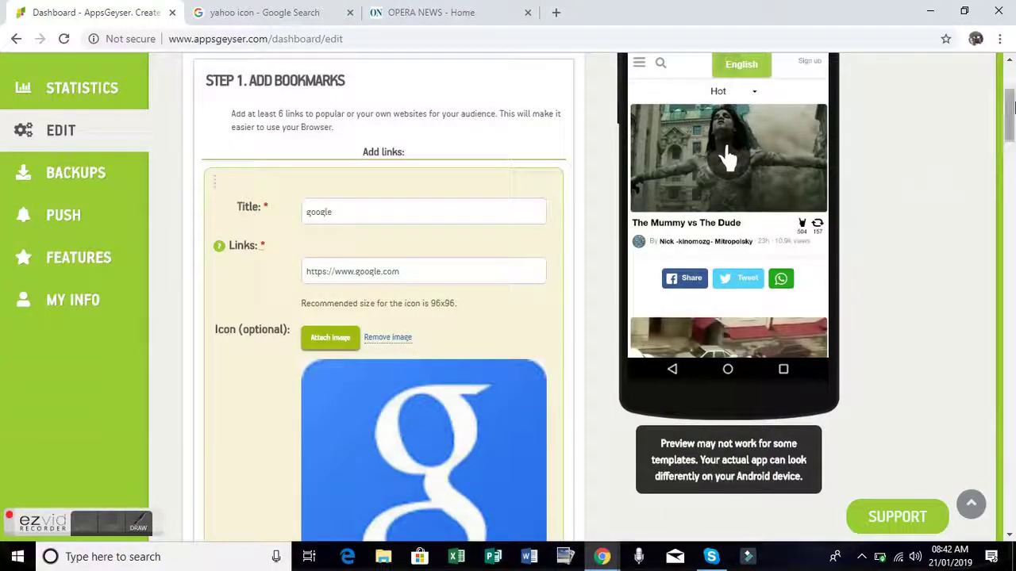
pyautogui.scroll(3, 572, 175)
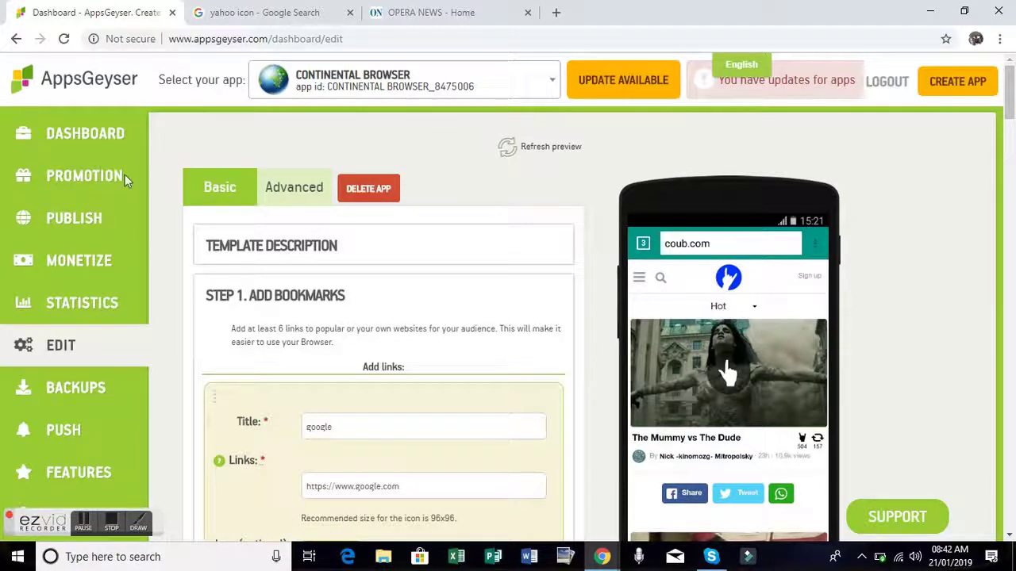
# Go from the app's Dashboard to the Continental Browser Monetize page.
pyautogui.click(89, 135)
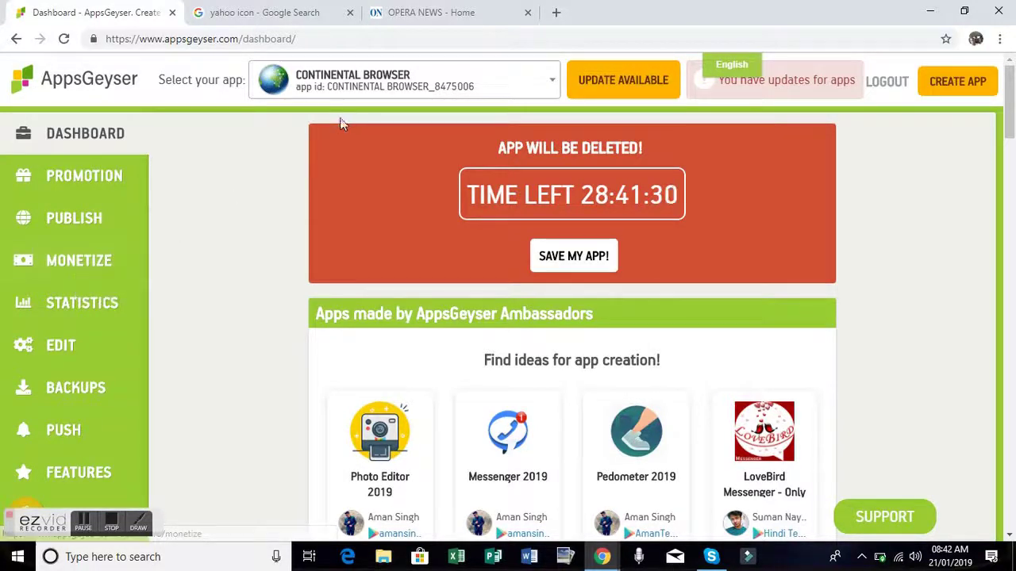
pyautogui.click(99, 264)
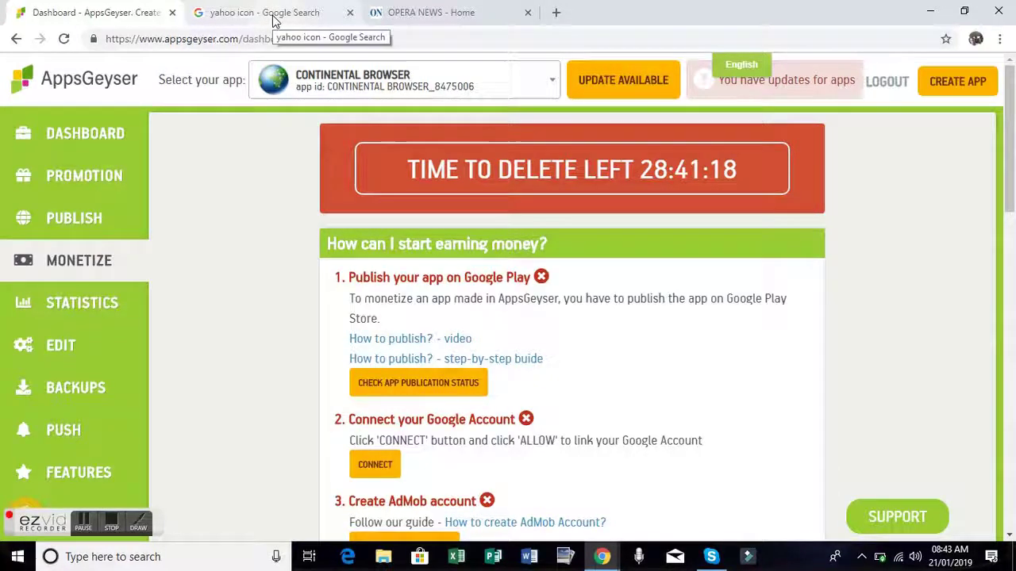
# Replace the Google search with 'admob' and follow the admob login suggestion to the AdMob Home dashboard.
pyautogui.click(274, 20)
pyautogui.click(217, 79)
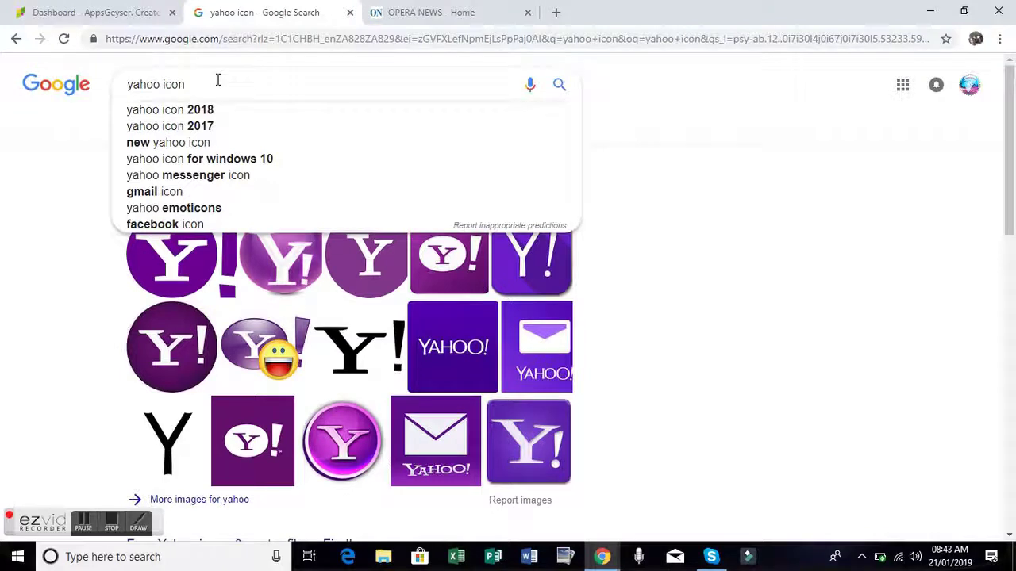
pyautogui.press('BackSpace')
pyautogui.press('BackSpace')
pyautogui.press('BackSpace')
pyautogui.press('BackSpace')
pyautogui.press('BackSpace')
pyautogui.press('BackSpace')
pyautogui.press('BackSpace')
pyautogui.press('BackSpace')
pyautogui.press('BackSpace')
pyautogui.write('a')
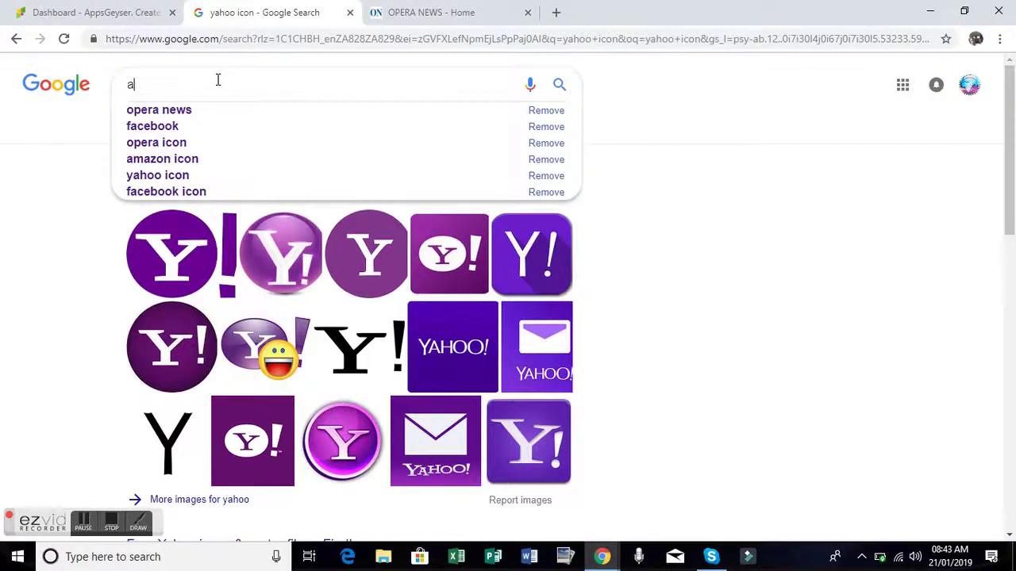
pyautogui.write('dmob')
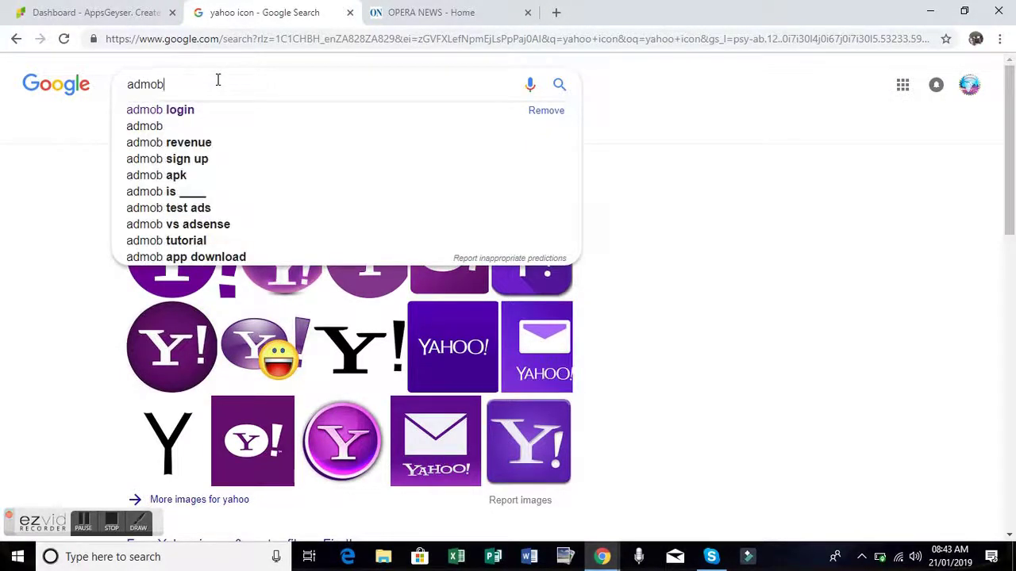
pyautogui.click(176, 116)
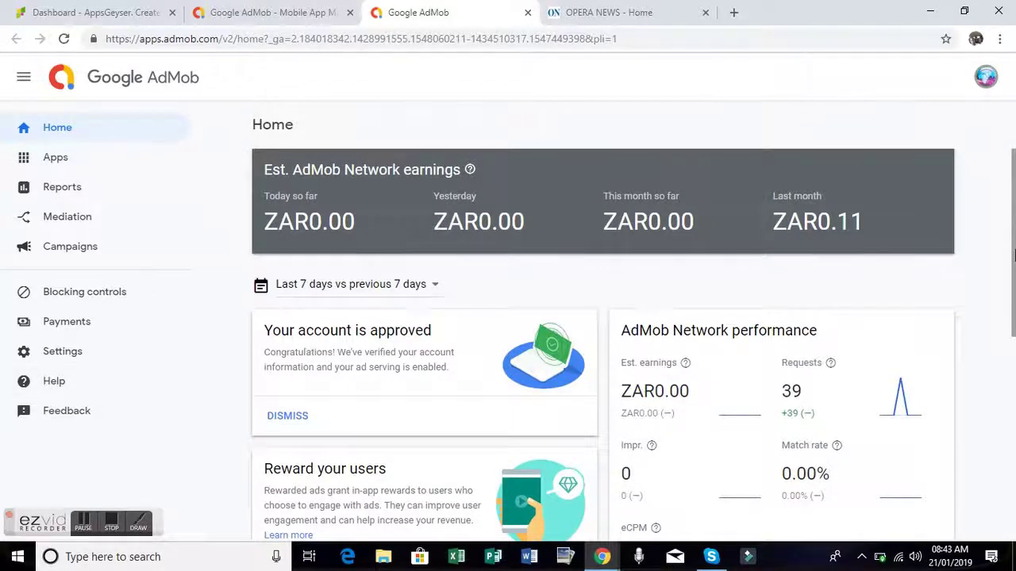
# Add CONTINENTAL BROWSER to AdMob as a new, not-yet-published Android app.
pyautogui.moveTo(1013, 254); pyautogui.dragTo(1014, 490)
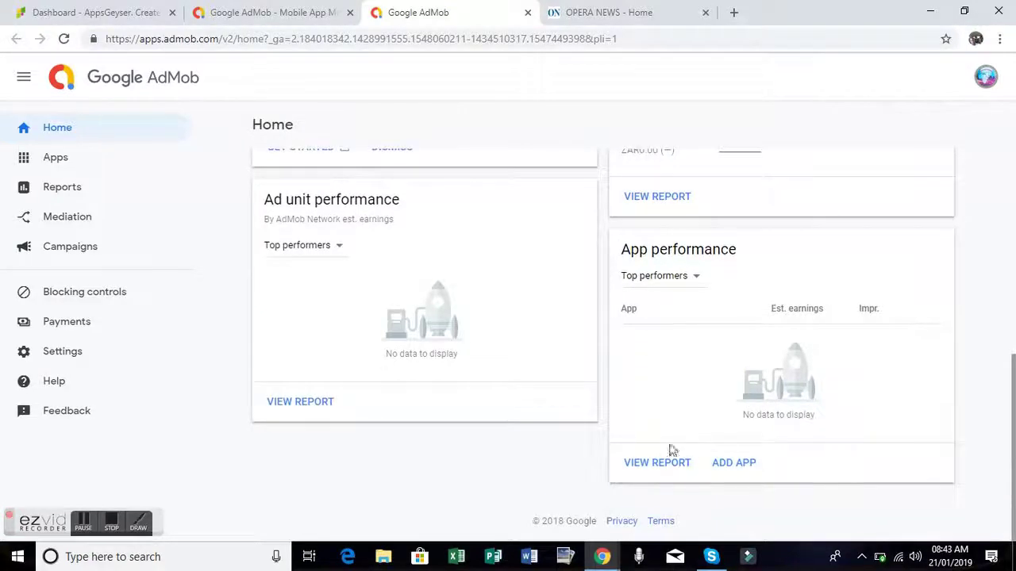
pyautogui.click(733, 464)
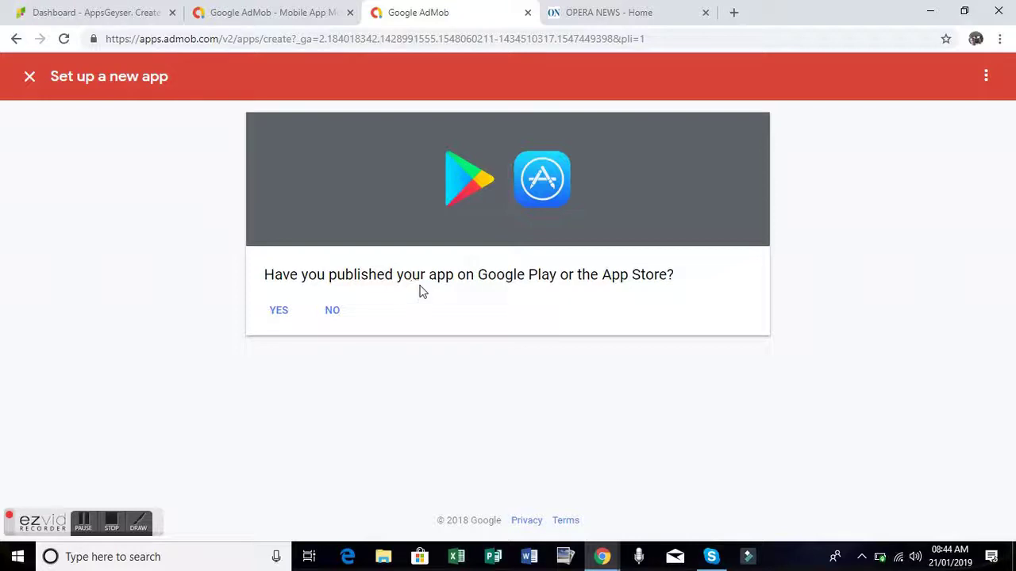
pyautogui.click(335, 316)
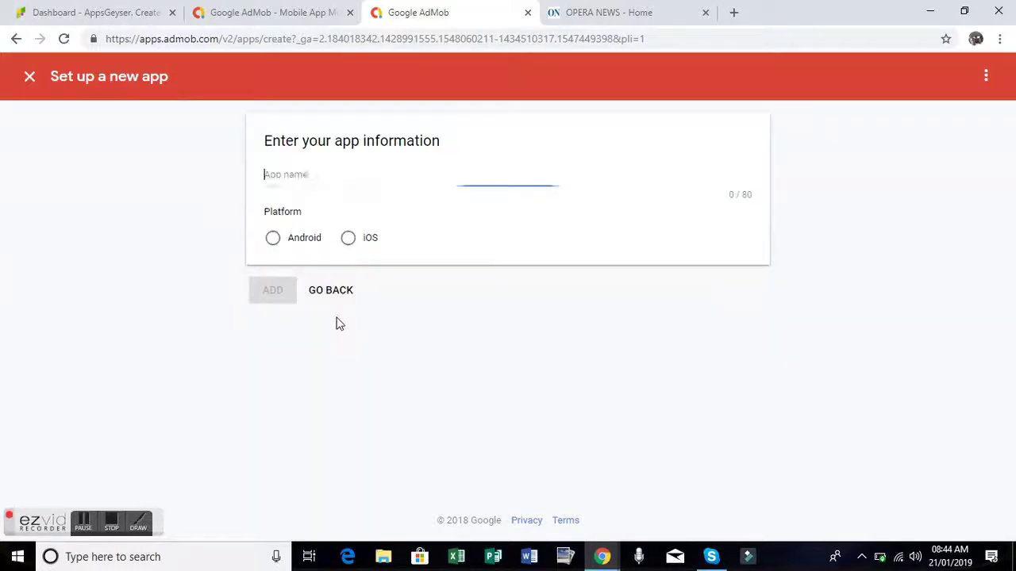
pyautogui.click(276, 248)
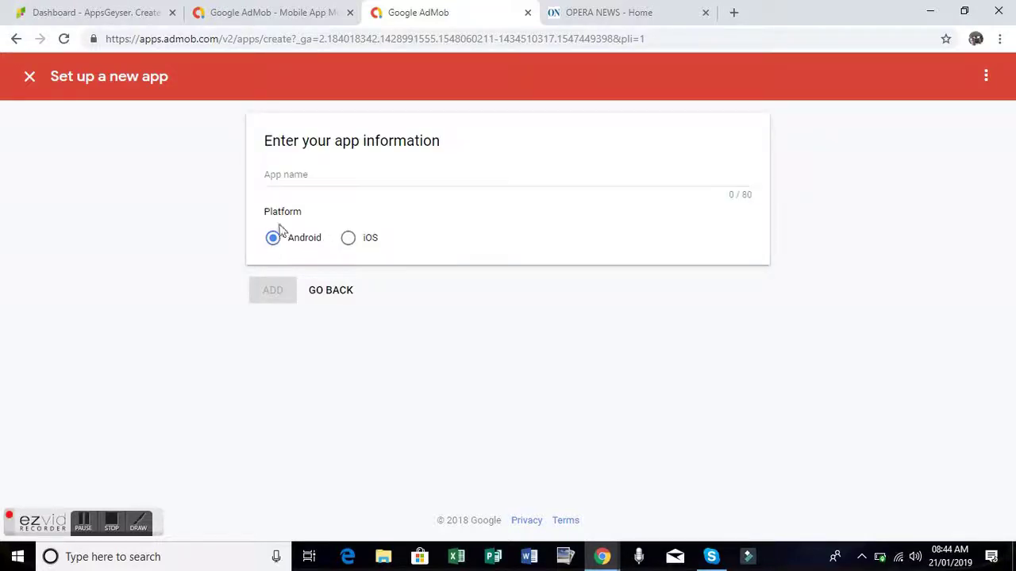
pyautogui.click(313, 175)
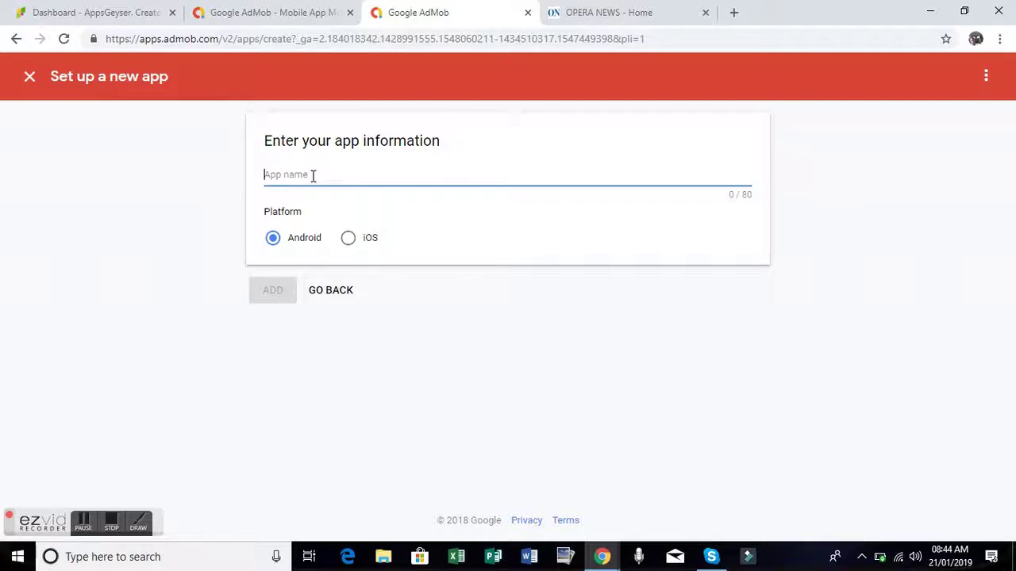
pyautogui.write('Cl')
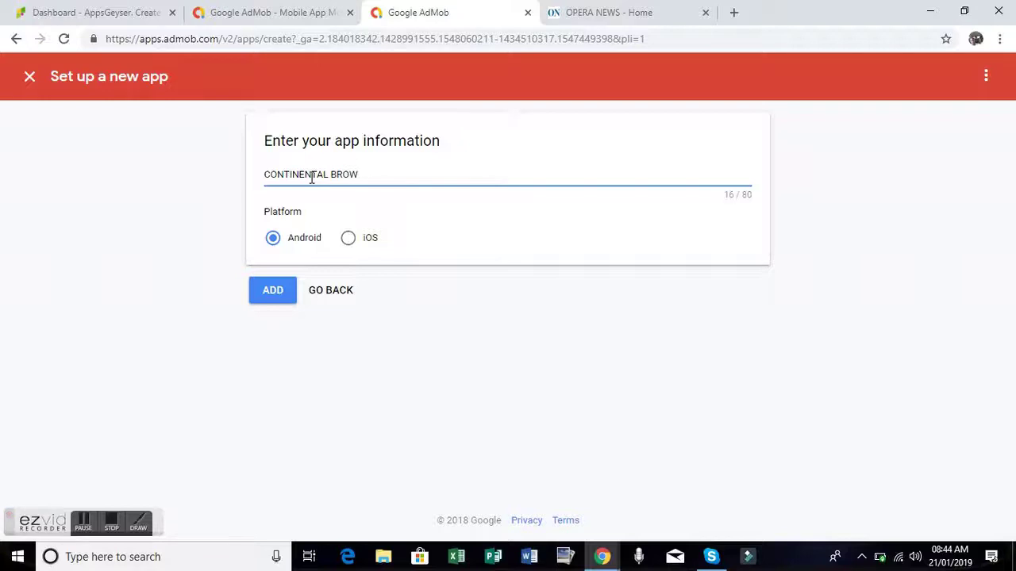
pyautogui.click(287, 295)
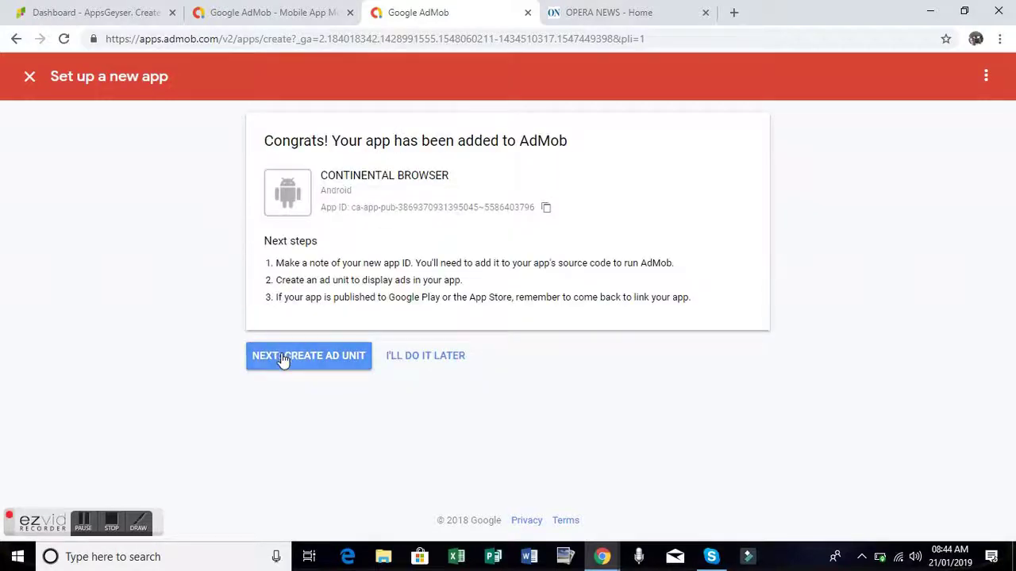
# Create a Banner ad unit named CONTINENTAL BROWSER 1 for the app.
pyautogui.click(283, 357)
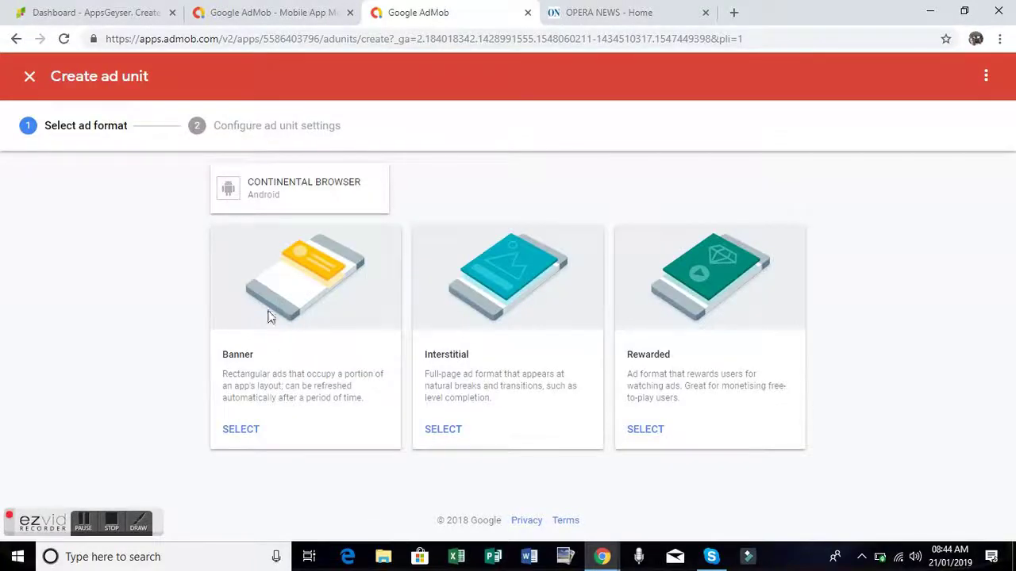
pyautogui.click(241, 430)
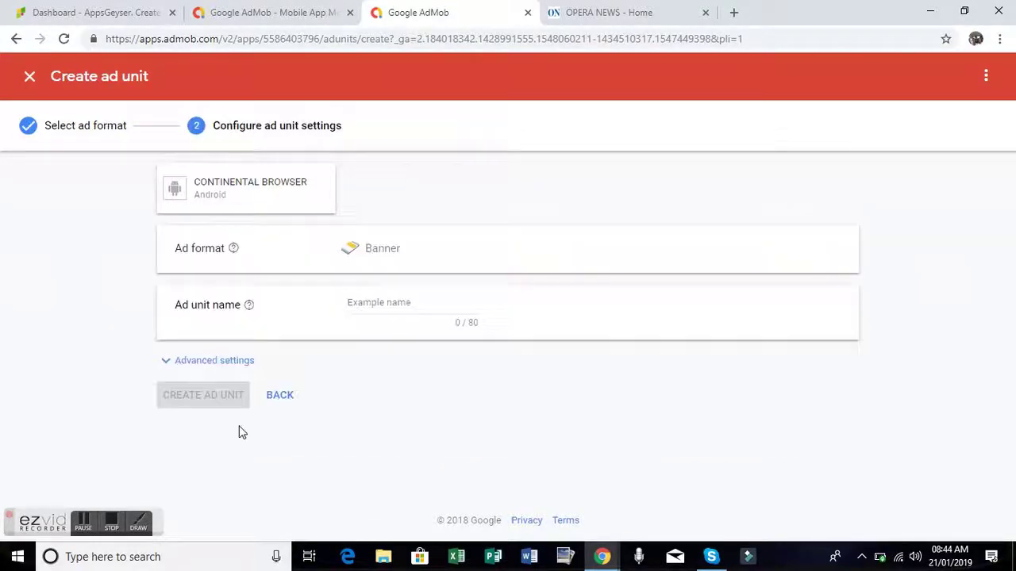
pyautogui.click(364, 302)
pyautogui.write('co')
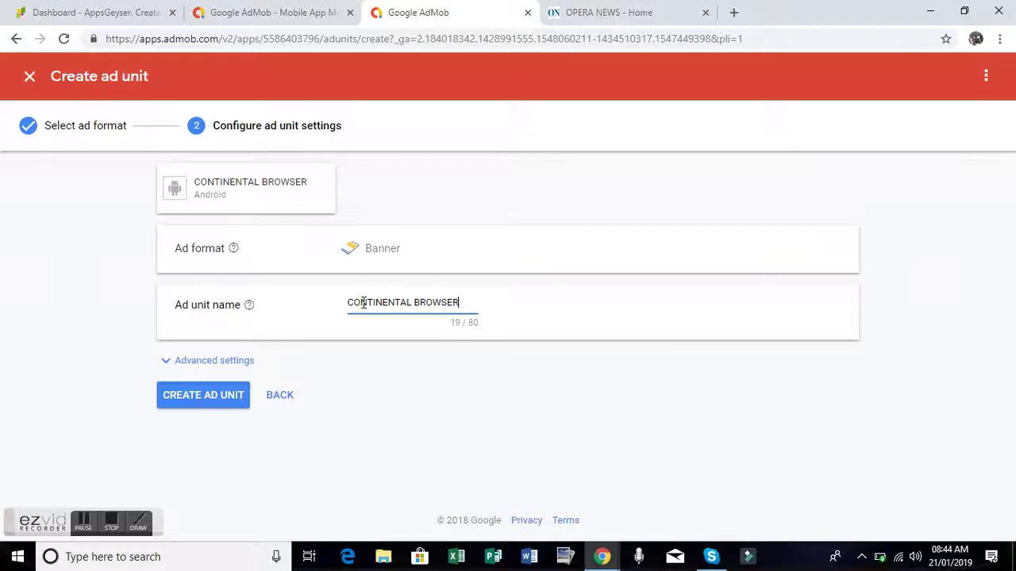
pyautogui.click(225, 401)
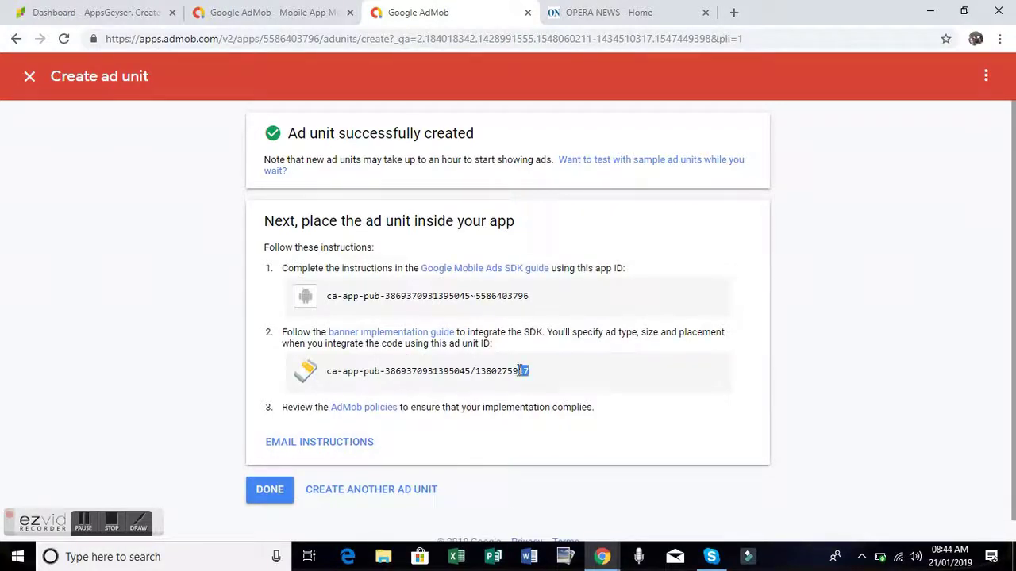
# Copy the banner ad unit ID and return to the Ad units list.
pyautogui.moveTo(523, 370); pyautogui.dragTo(328, 374)
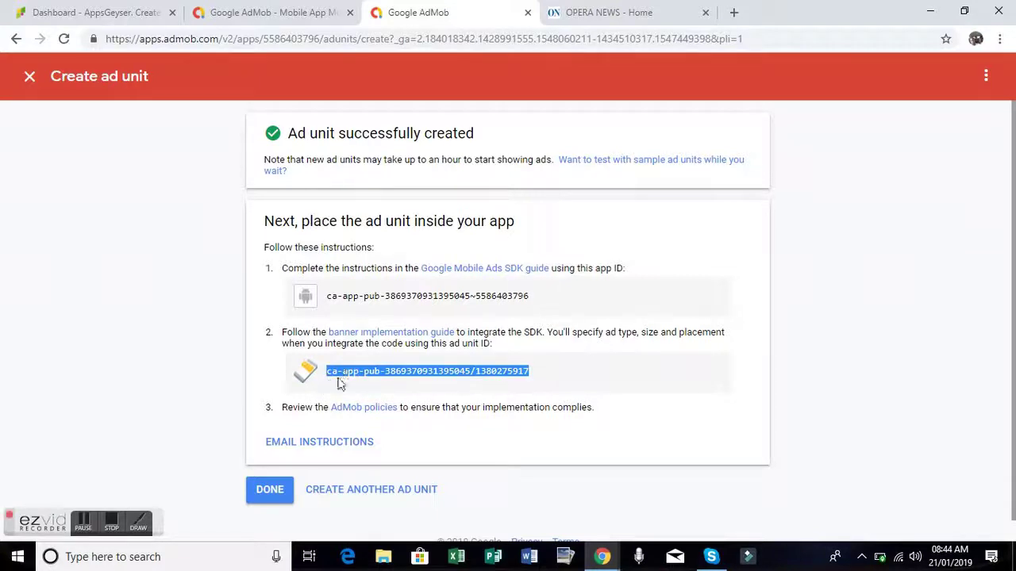
pyautogui.rightClick(352, 366)
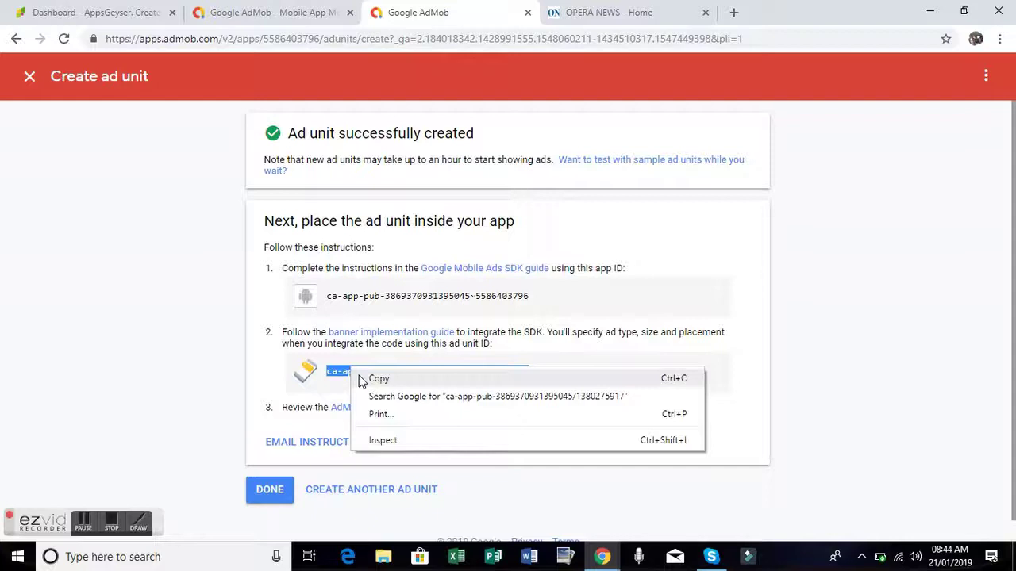
pyautogui.click(366, 383)
pyautogui.click(269, 492)
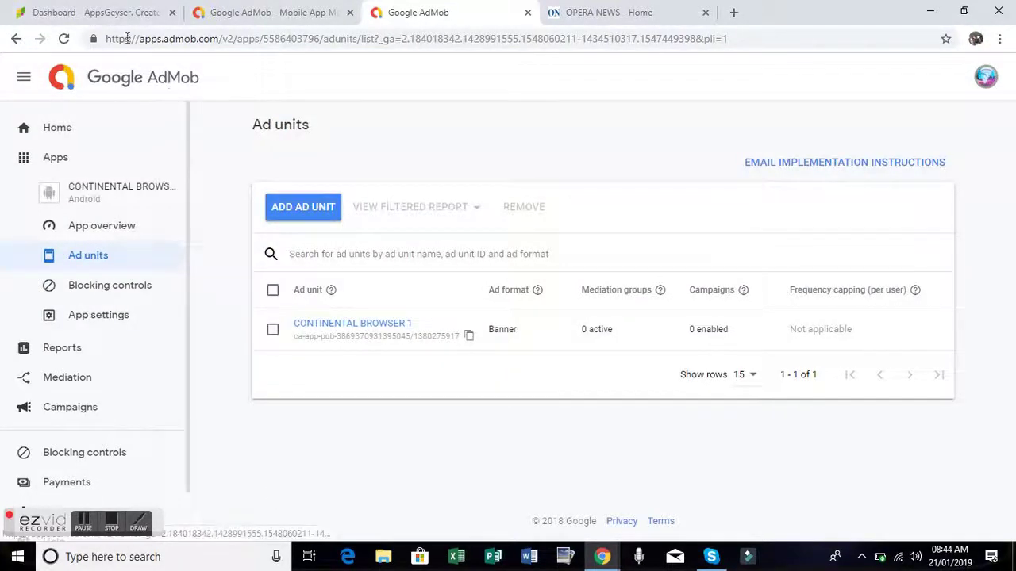
# Paste the banner ad unit ID into AppsGeyser's Step 4 small banner ID field and save the ad units.
pyautogui.click(119, 15)
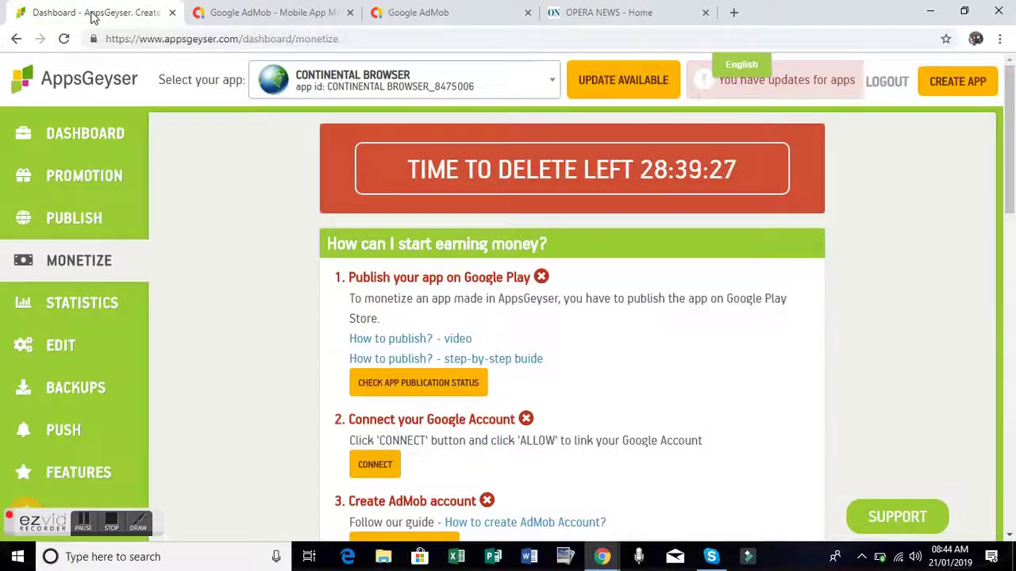
pyautogui.moveTo(1012, 180); pyautogui.dragTo(1014, 262)
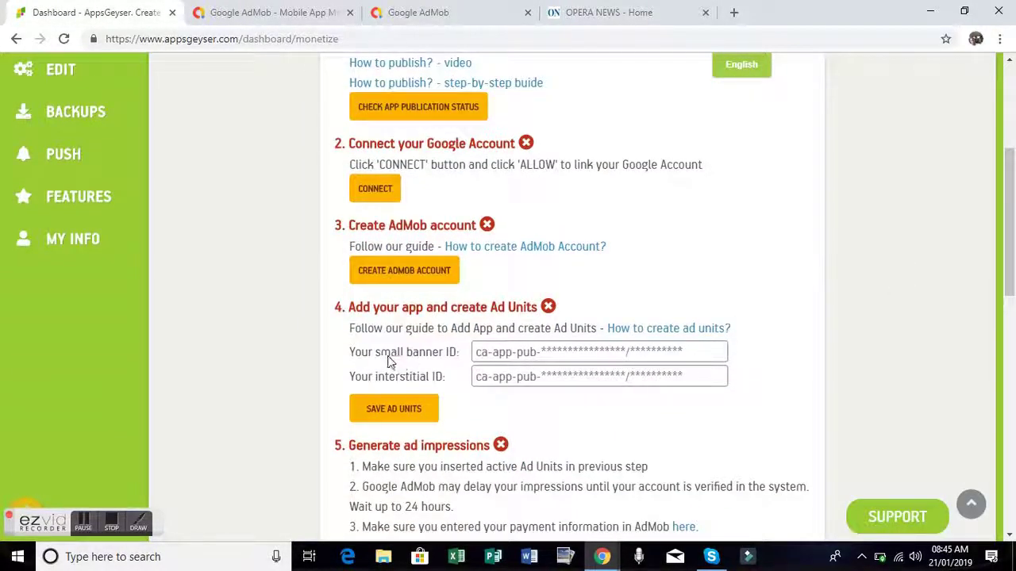
pyautogui.rightClick(523, 354)
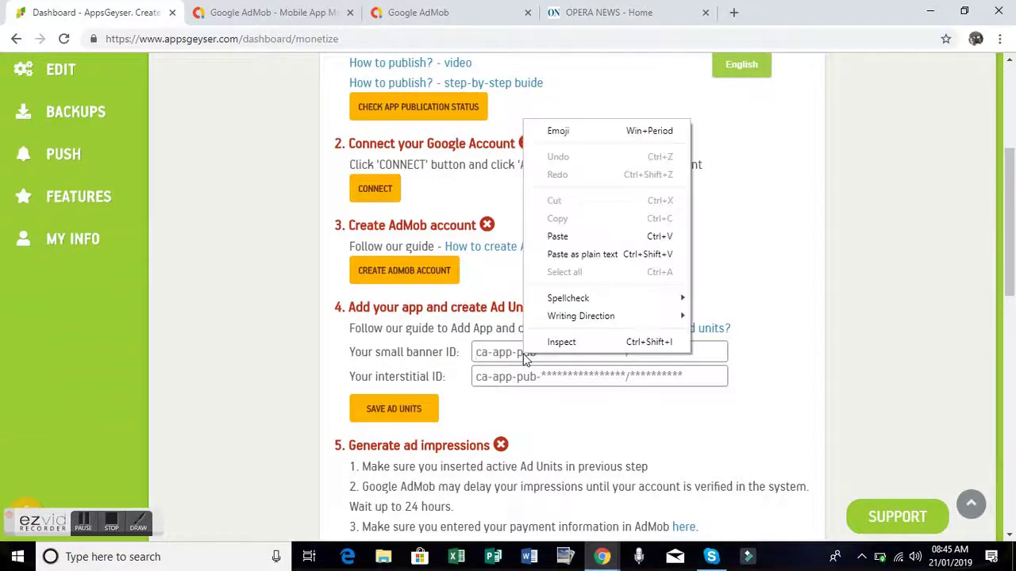
pyautogui.click(565, 254)
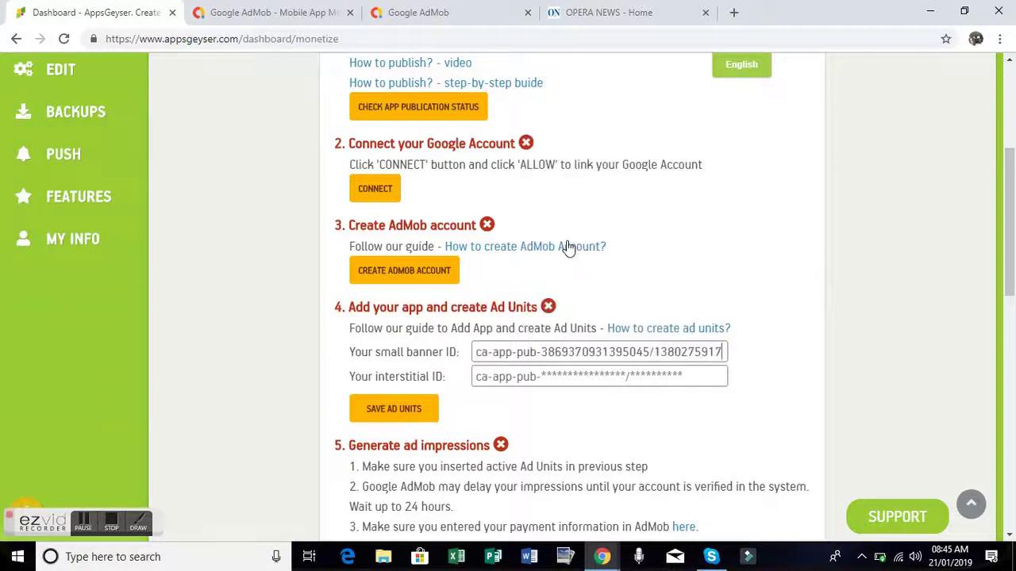
pyautogui.click(376, 414)
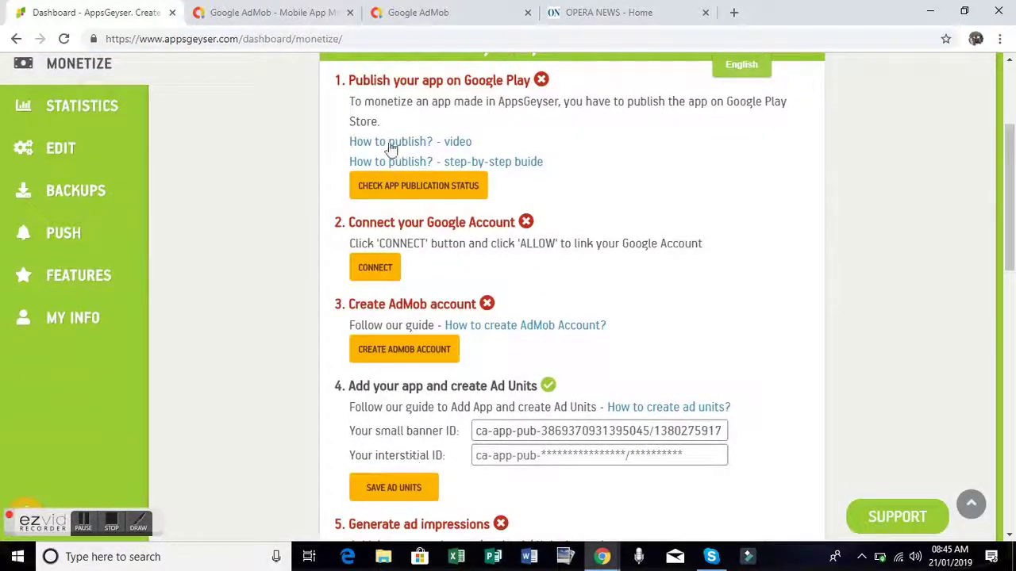
# Create a second, Interstitial ad unit named CONTINENTALBROWSER 2 in AdMob.
pyautogui.click(419, 16)
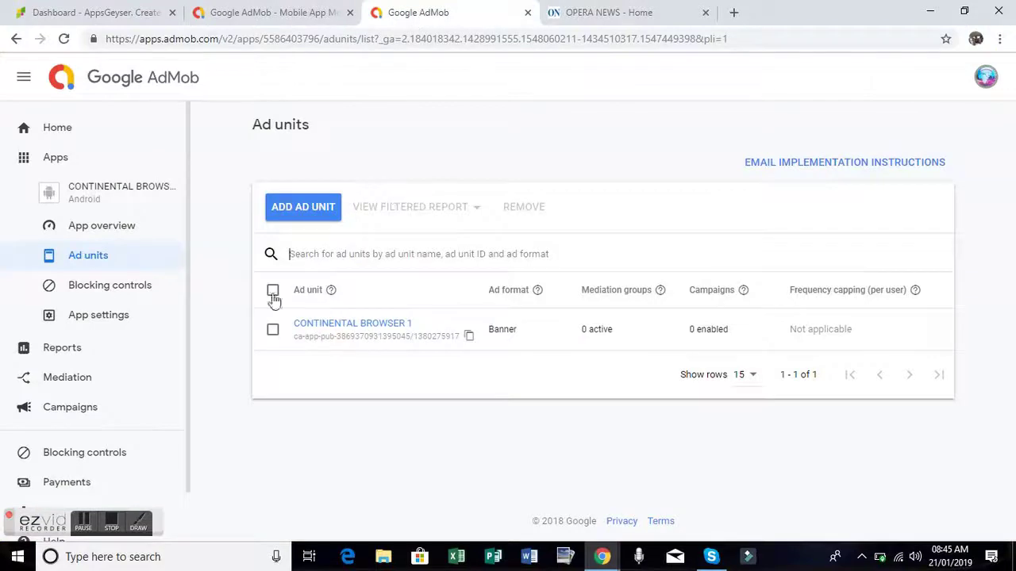
pyautogui.click(286, 208)
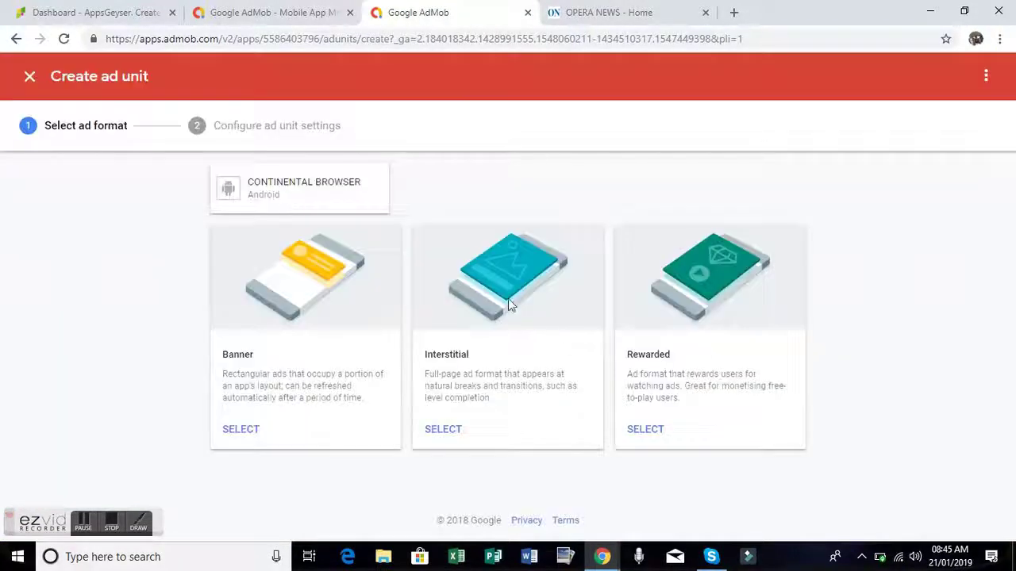
pyautogui.click(449, 431)
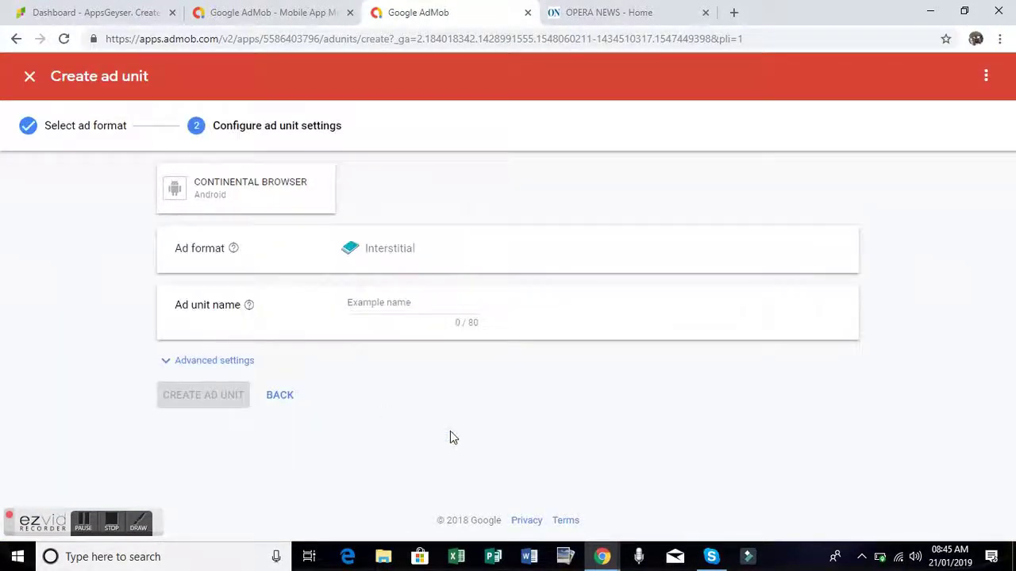
pyautogui.click(420, 308)
pyautogui.write('co')
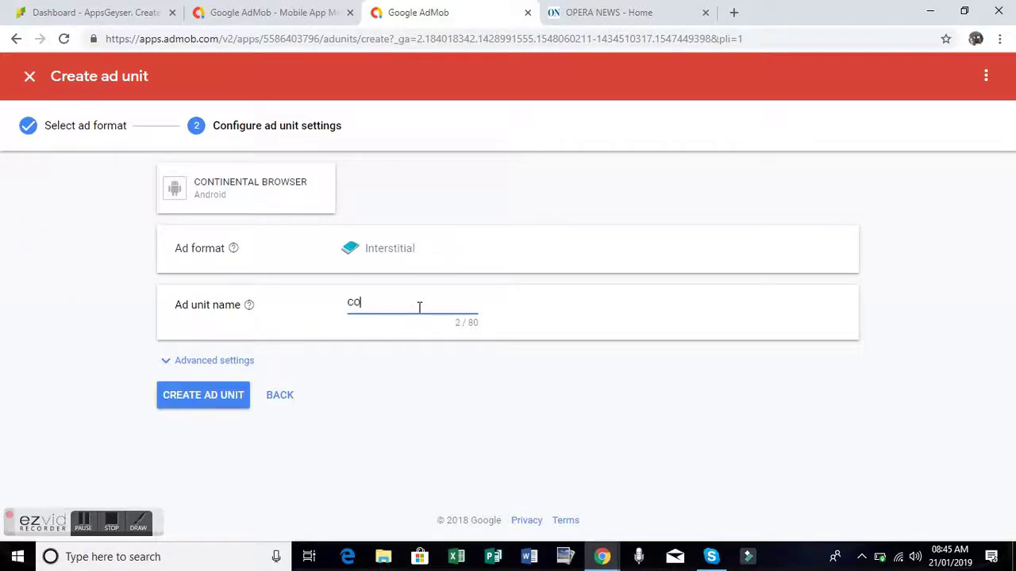
pyautogui.write('NTINENTALBROWSER 2')
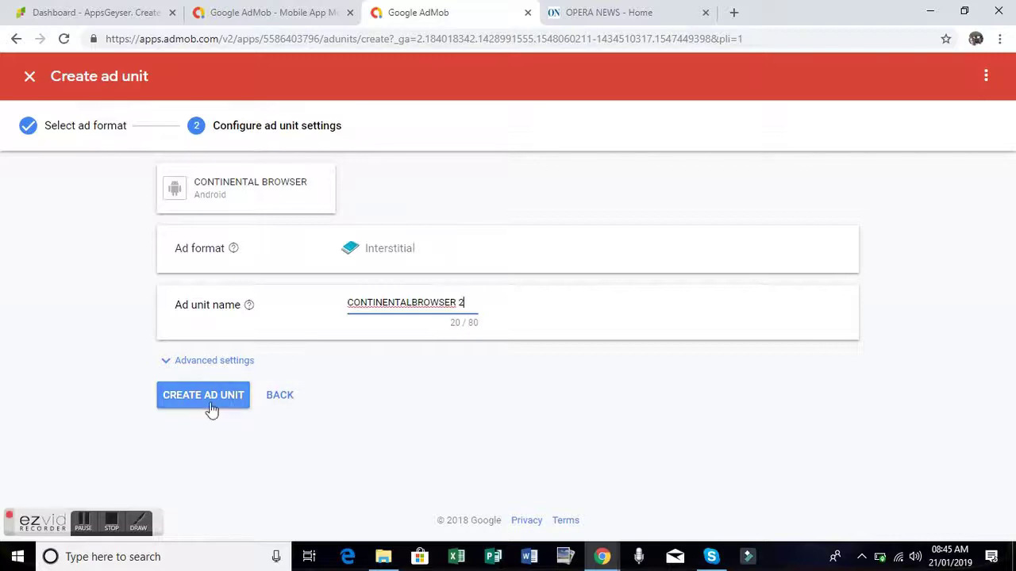
pyautogui.click(211, 409)
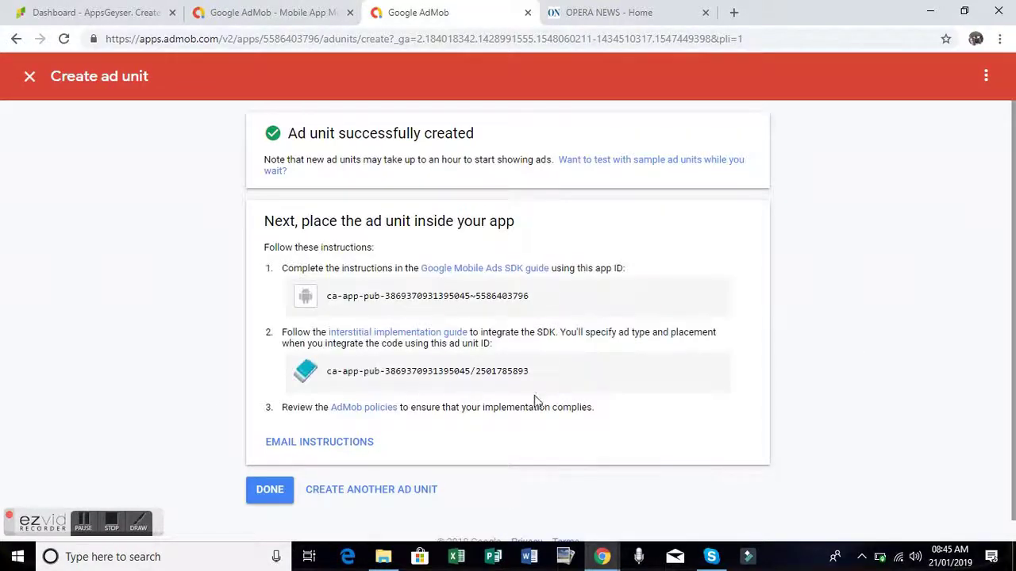
# Copy the interstitial ad unit ID and return to the Ad units list.
pyautogui.moveTo(530, 371); pyautogui.dragTo(314, 381)
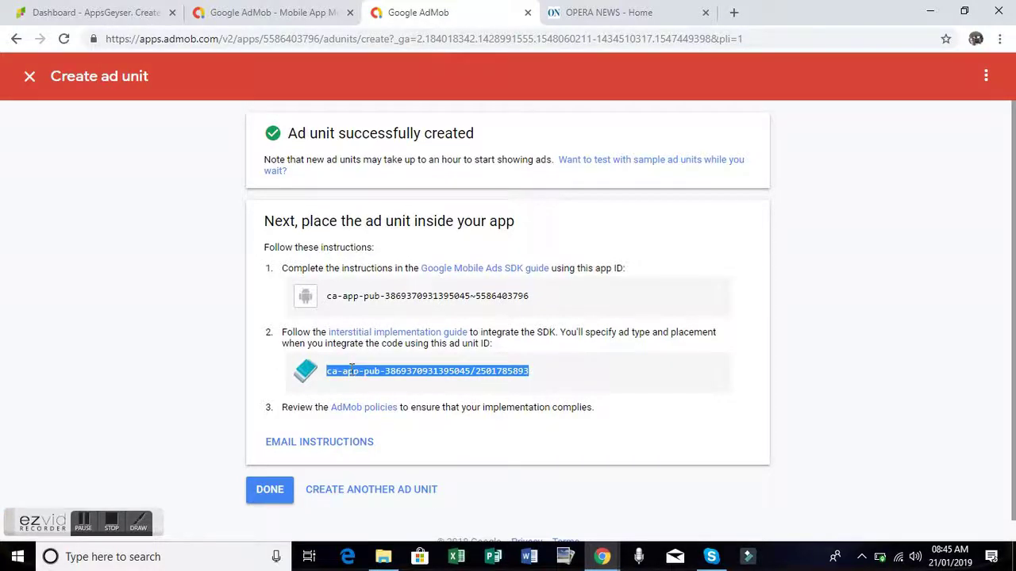
pyautogui.rightClick(351, 370)
pyautogui.click(374, 381)
pyautogui.click(254, 499)
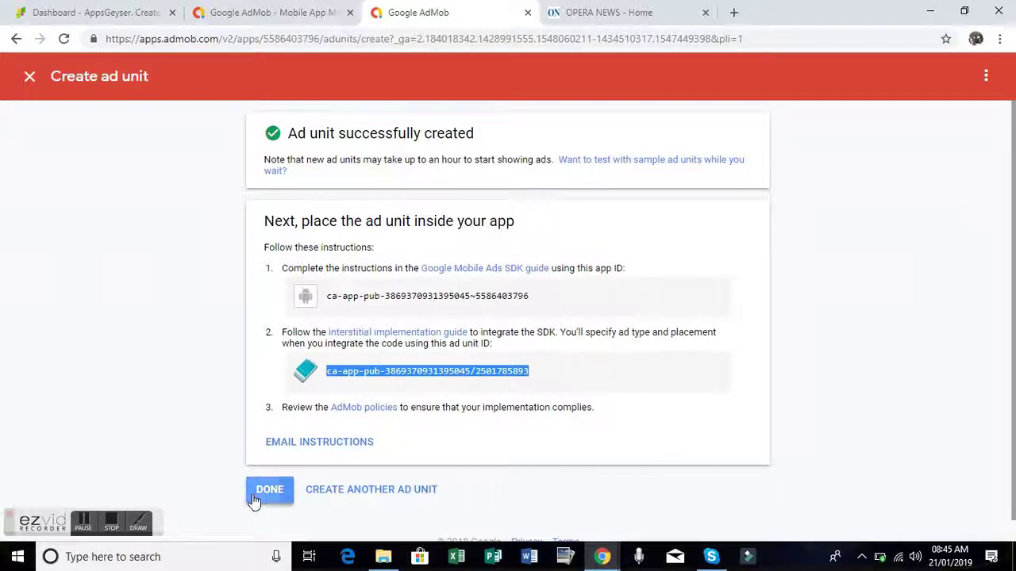
# Paste the interstitial ad unit ID into AppsGeyser's interstitial ID field and save both ad units.
pyautogui.click(149, 23)
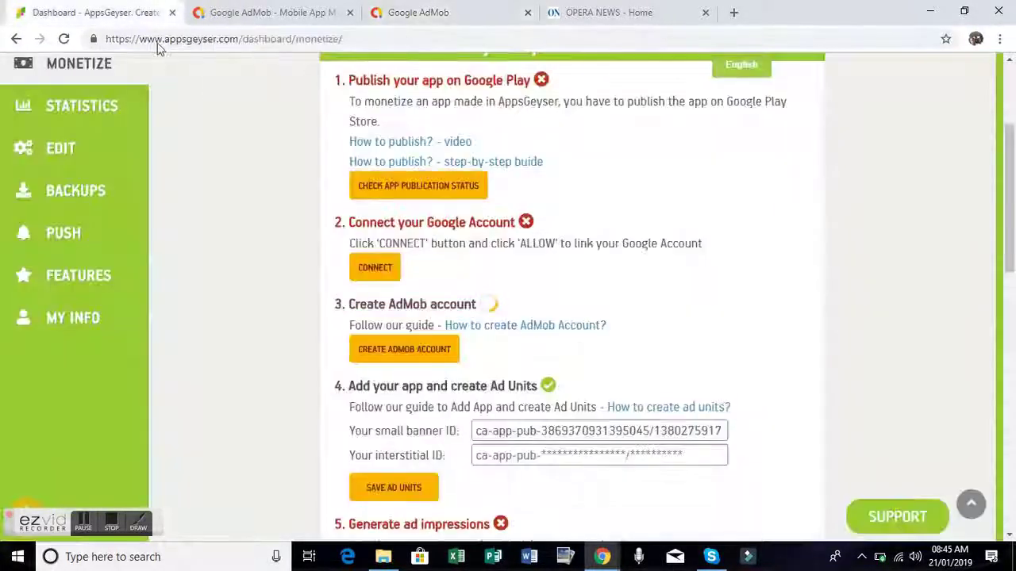
pyautogui.rightClick(536, 457)
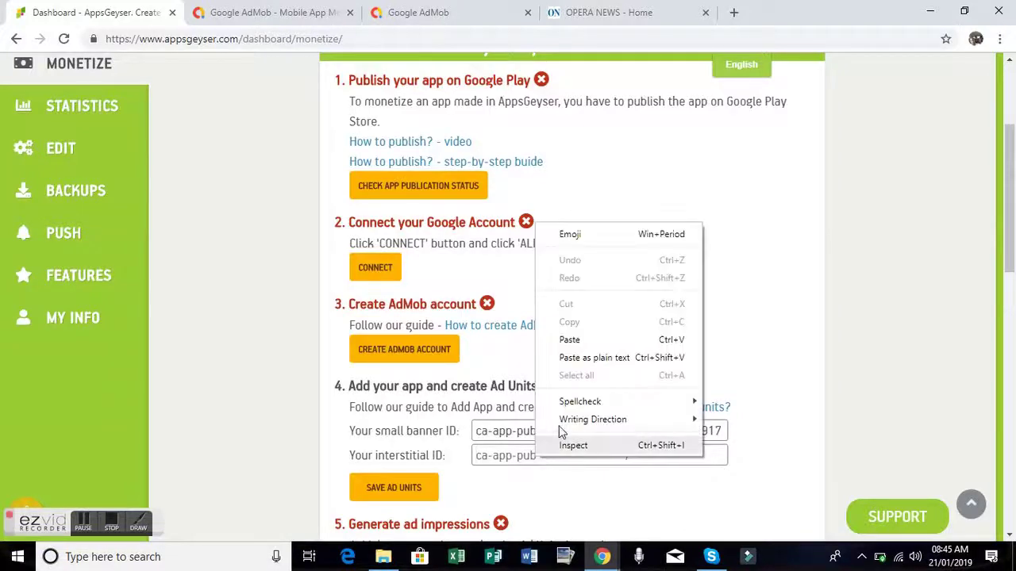
pyautogui.click(580, 341)
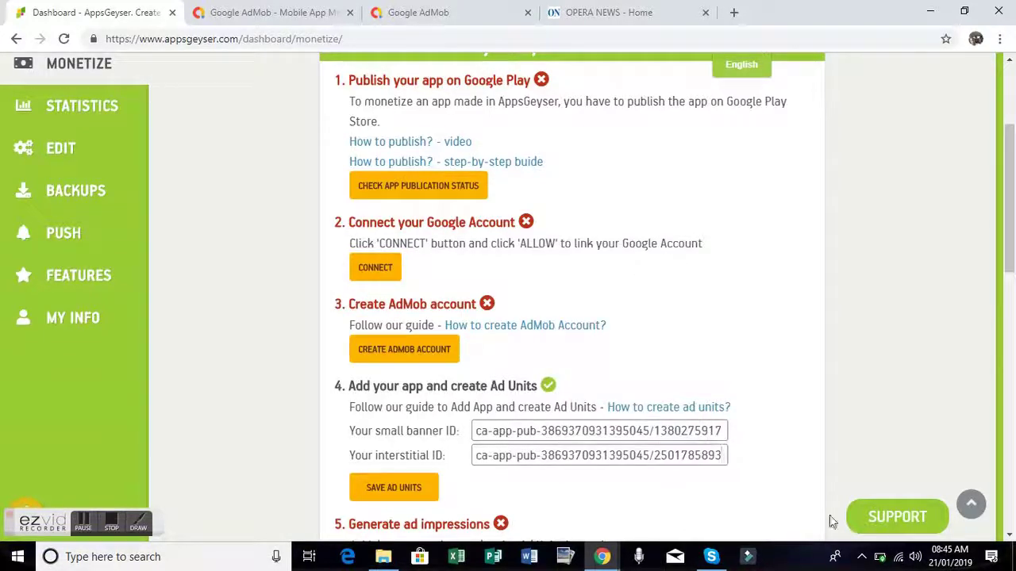
pyautogui.click(379, 502)
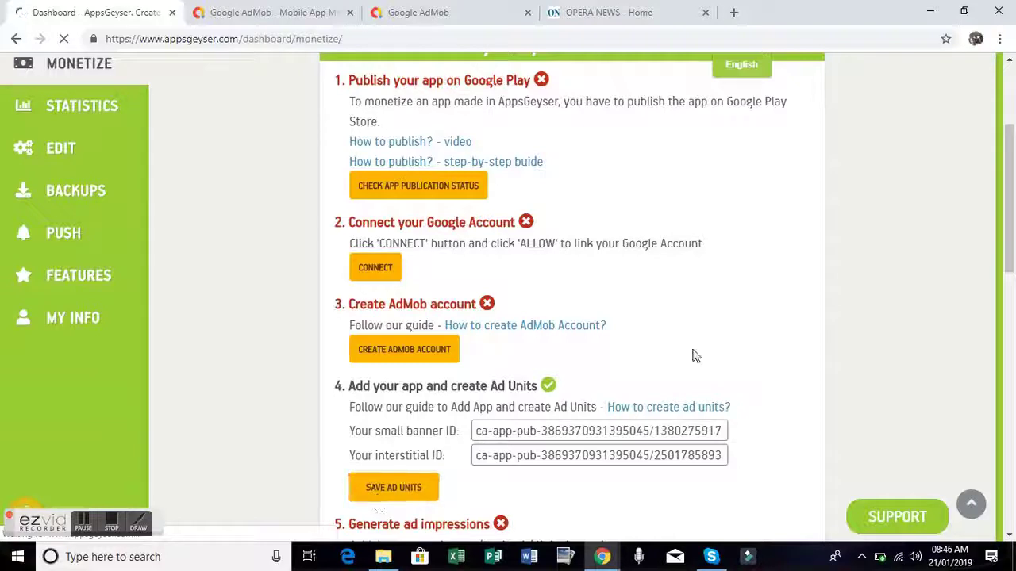